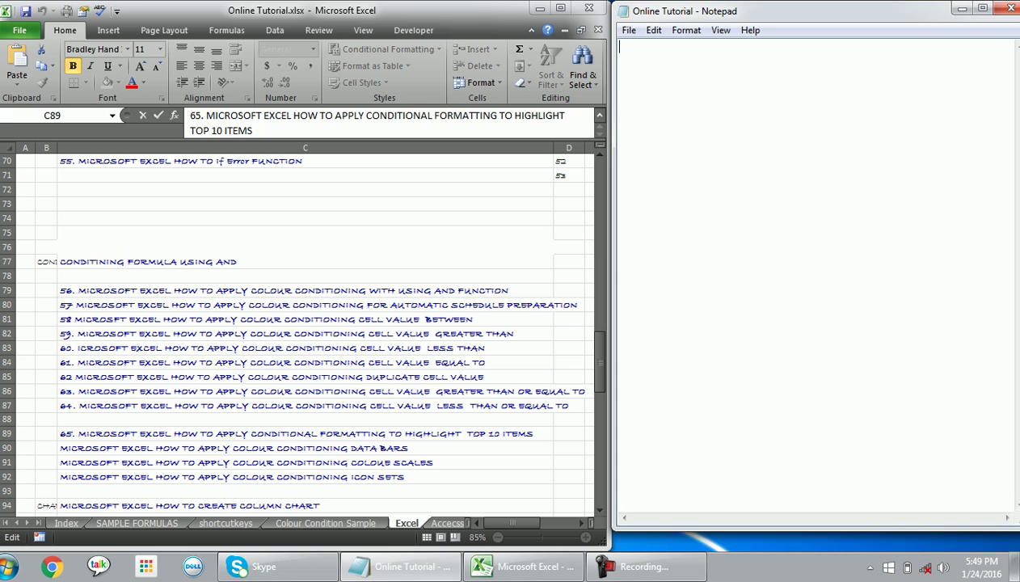
Step: Write 'Dear Friends' and 'Welcome by Online Tutorial' on separate lines in Notepad
{"action": "key", "text": "BackSpace"}
{"action": "type", "text": "Dear Friends"}
{"action": "key", "text": "Return"}
{"action": "type", "text": "Welcome by Online Tutorial"}
{"action": "key", "text": "Return"}
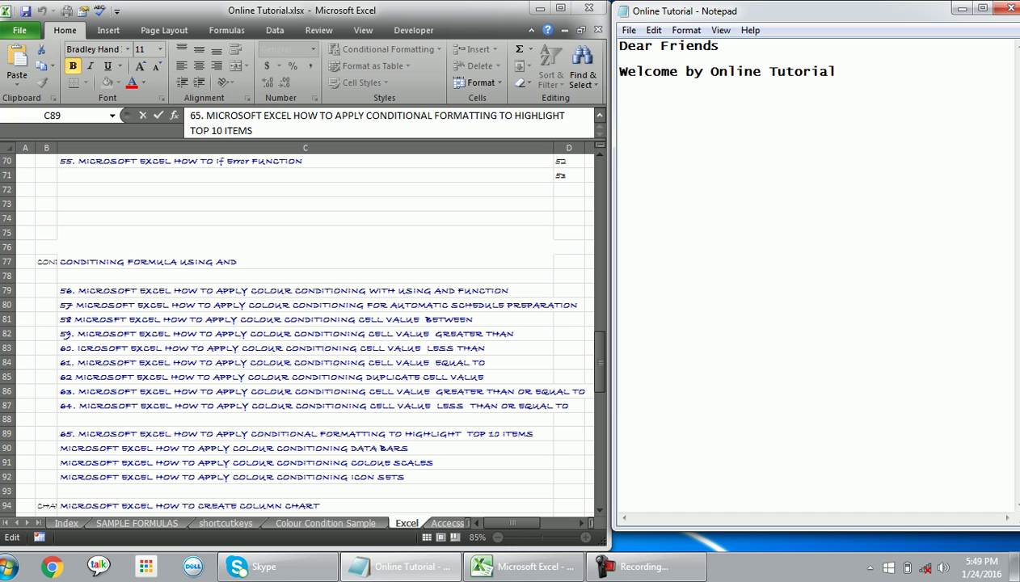
Step: Add the line 'in this video i will show you how to highlight top items by using conditional formatting'
{"action": "type", "text": "in this video i will show you "}
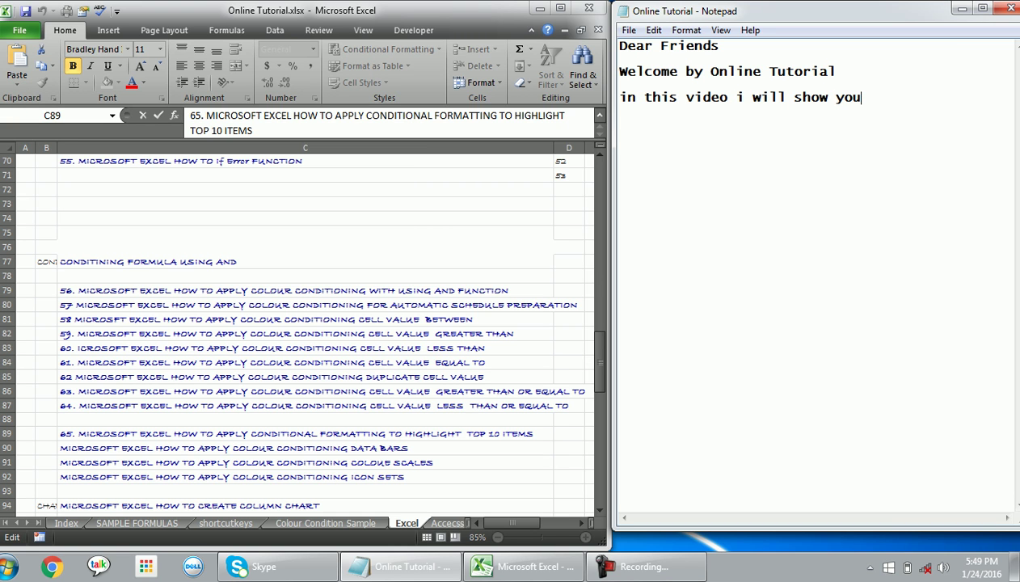
{"action": "type", "text": "how to"}
{"action": "type", "text": "highlight top"}
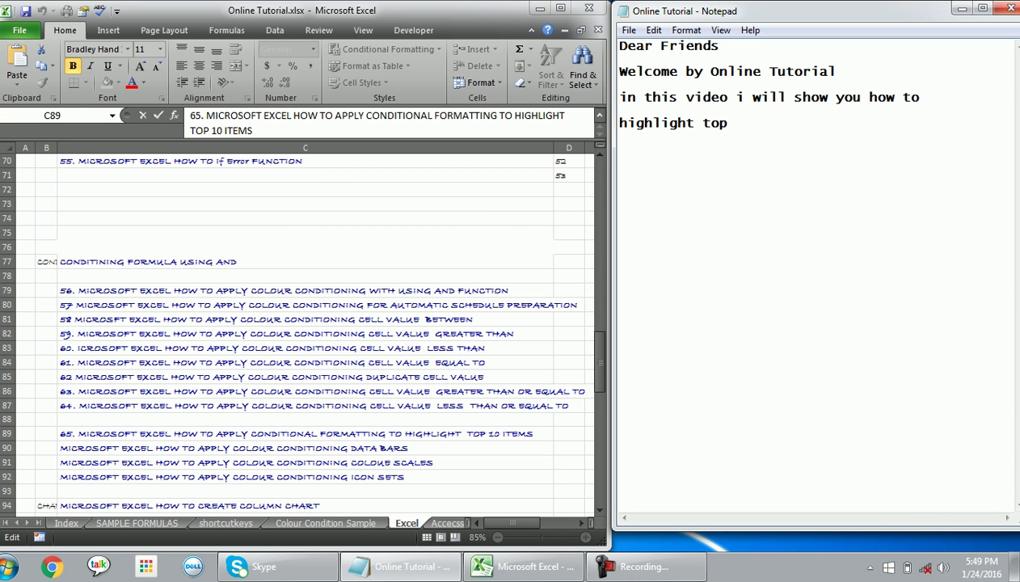
{"action": "type", "text": "  items by using"}
{"action": "key", "text": "Return"}
{"action": "type", "text": "conditional forma"}
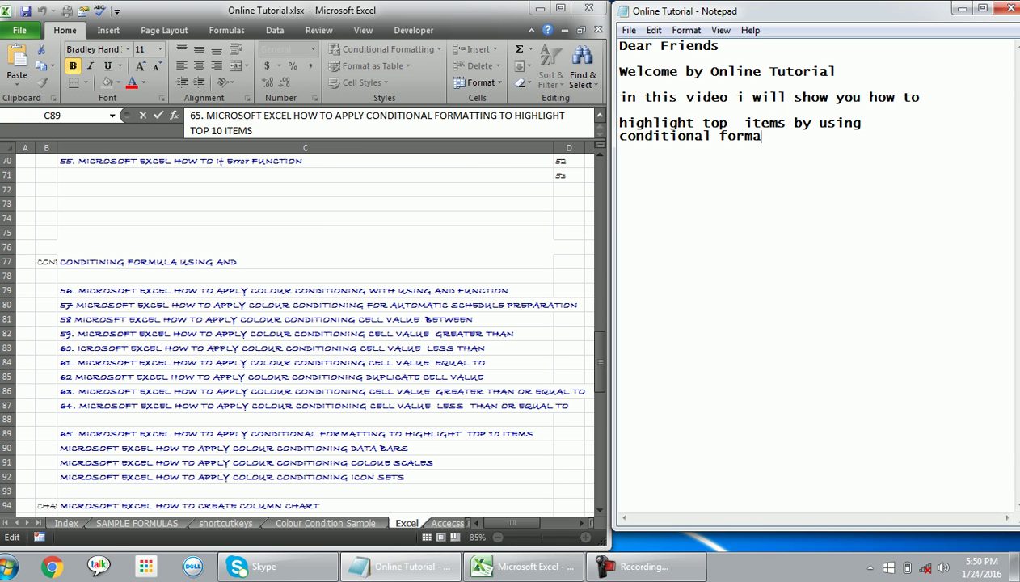
{"action": "type", "text": "tting"}
Step: Show TABLE -2 on the SAMPLE FORMULAS sheet and start the note 'for example this table having'
{"action": "left_click", "coordinate": [525, 566]}
{"action": "left_click", "coordinate": [136, 523]}
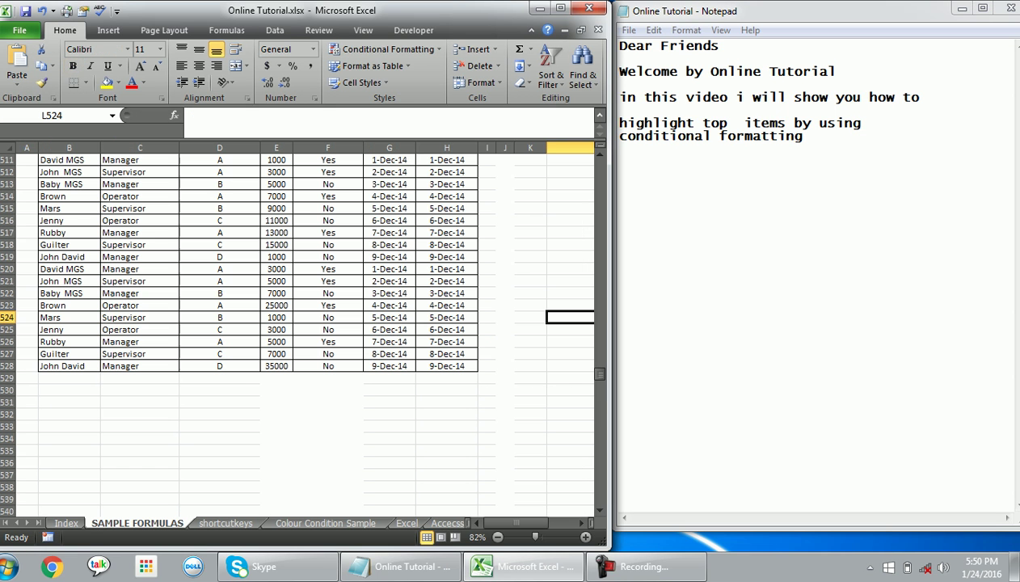
{"action": "left_click", "coordinate": [620, 162]}
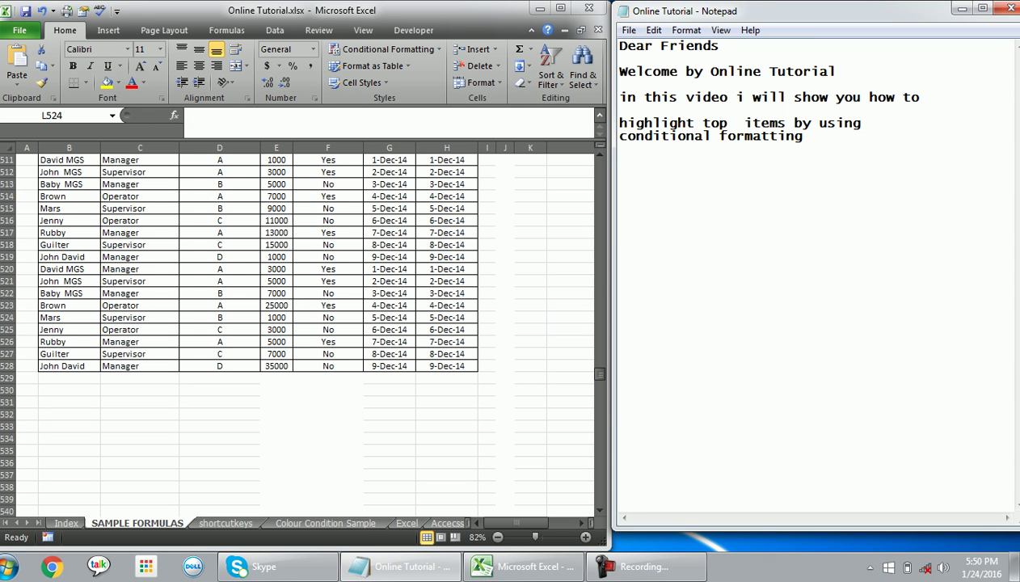
{"action": "type", "text": "for example this table having"}
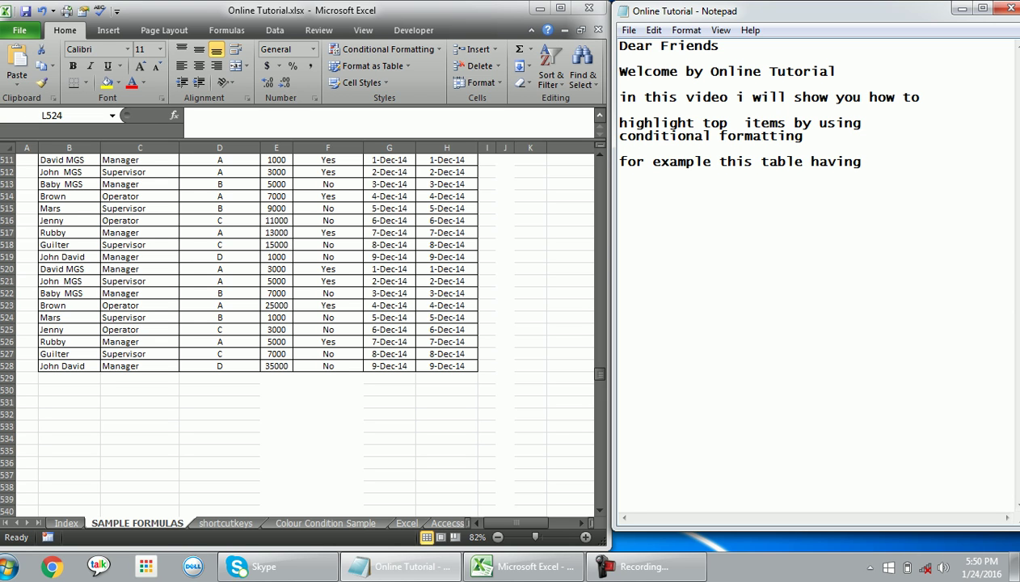
Step: Bring the table header into view, then write 'different value in the salary column... identify top 10 value'
{"action": "key", "text": "alt+Tab"}
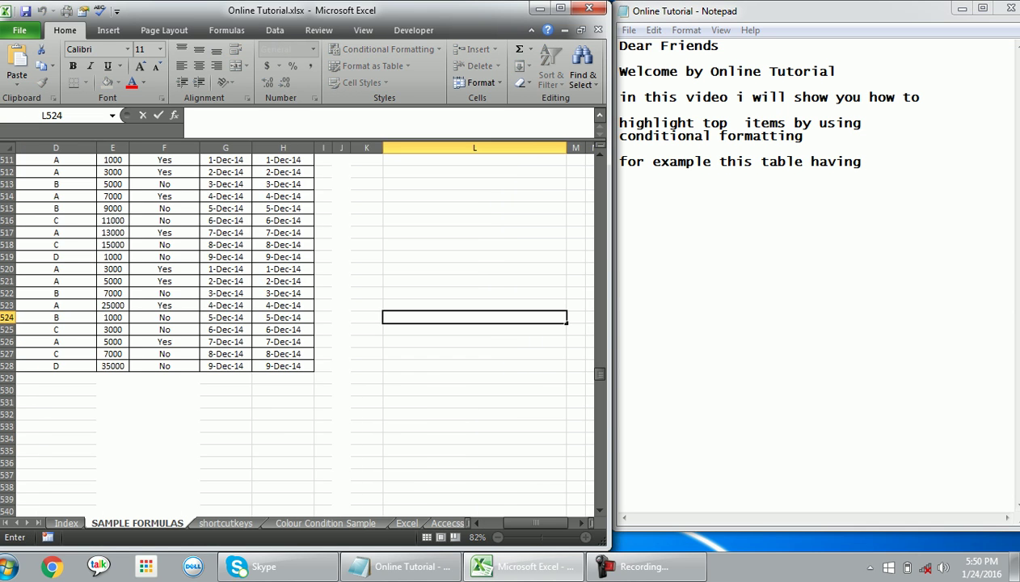
{"action": "key", "text": "Up"}
{"action": "key", "text": "Up"}
{"action": "key", "text": "Up"}
{"action": "key", "text": "Up"}
{"action": "key", "text": "Up"}
{"action": "key", "text": "Up"}
{"action": "key", "text": "Up"}
{"action": "key", "text": "Up"}
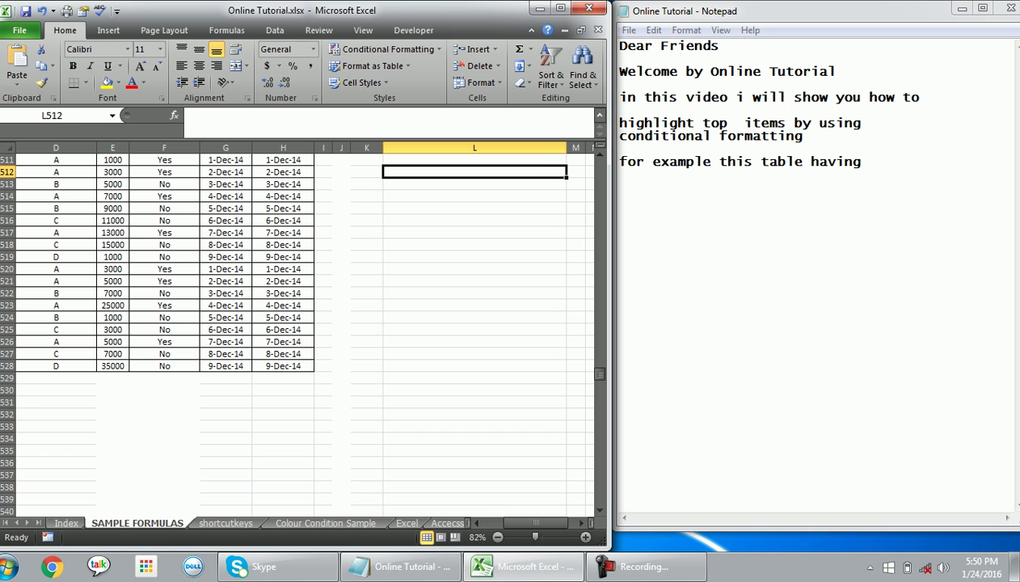
{"action": "key", "text": "Up"}
{"action": "key", "text": "Up"}
{"action": "key", "text": "Up"}
{"action": "key", "text": "Up"}
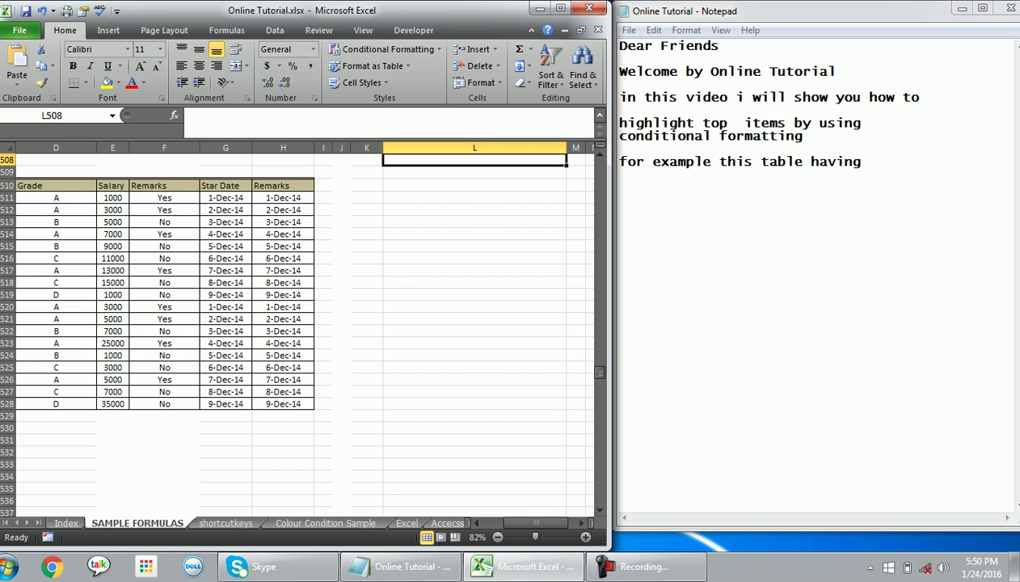
{"action": "left_click_drag", "start_coordinate": [534, 523], "coordinate": [493, 523]}
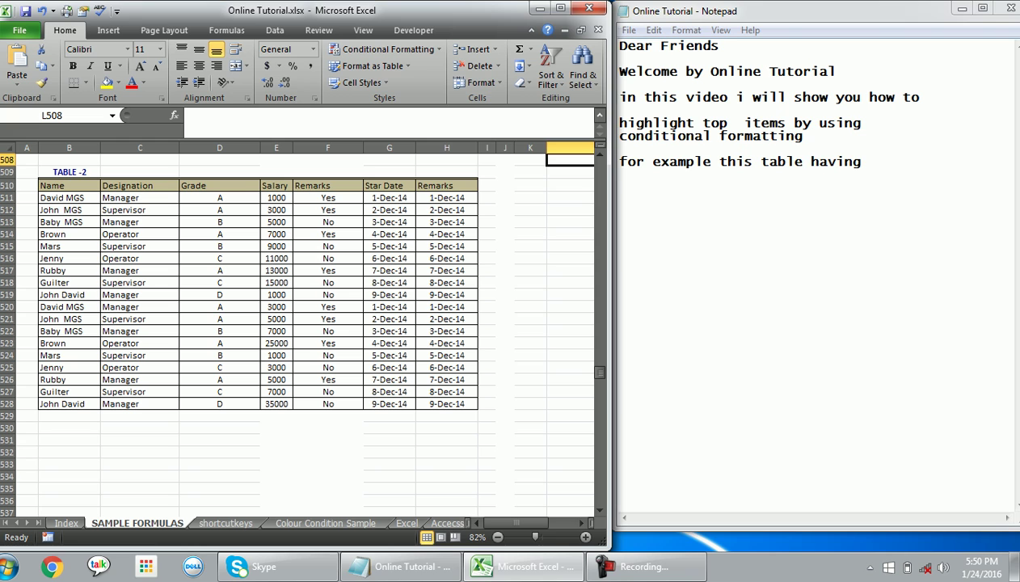
{"action": "left_click", "coordinate": [719, 161]}
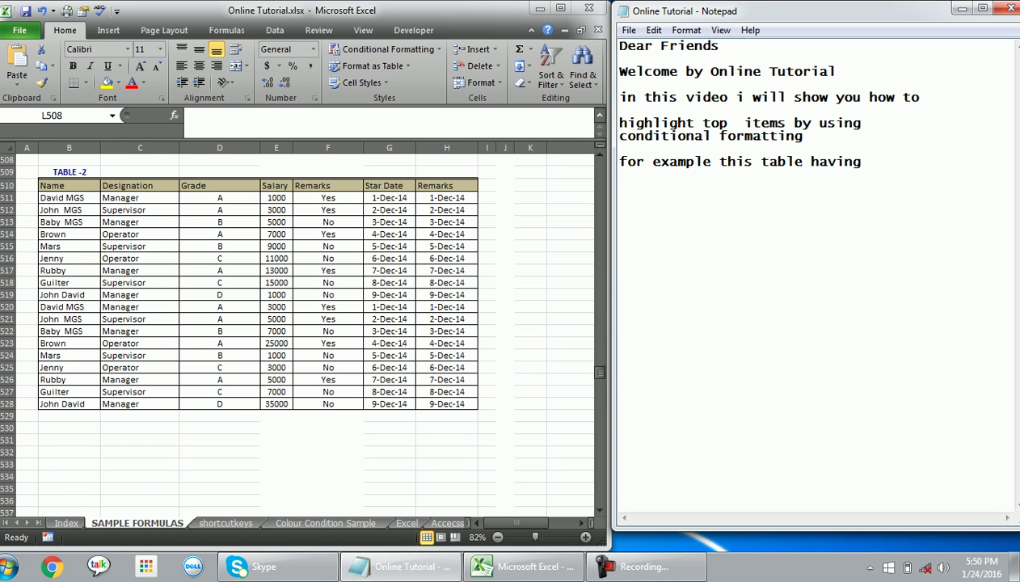
{"action": "type", "text": "different"}
{"action": "key", "text": "Return"}
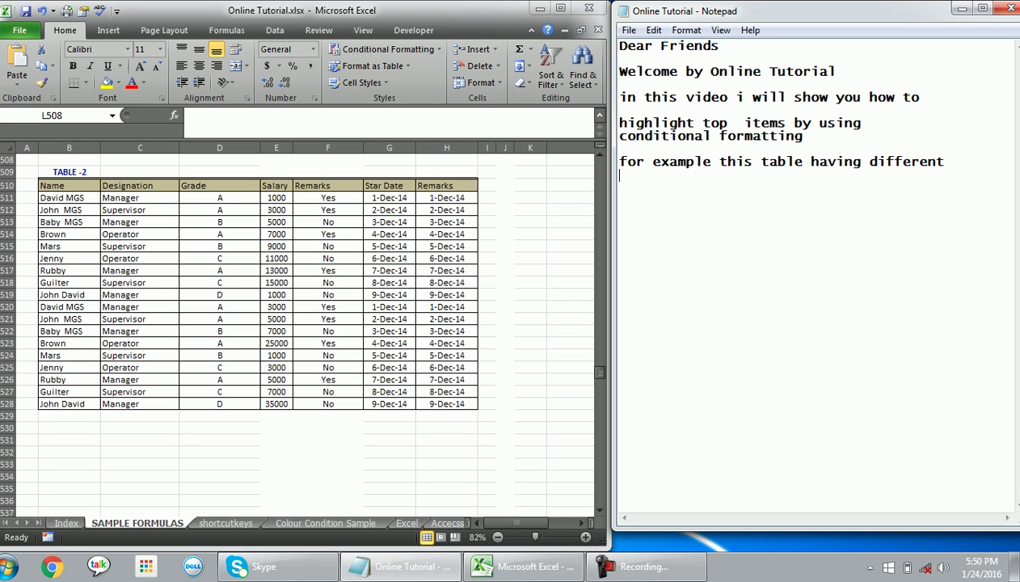
{"action": "type", "text": "value in the salary column "}
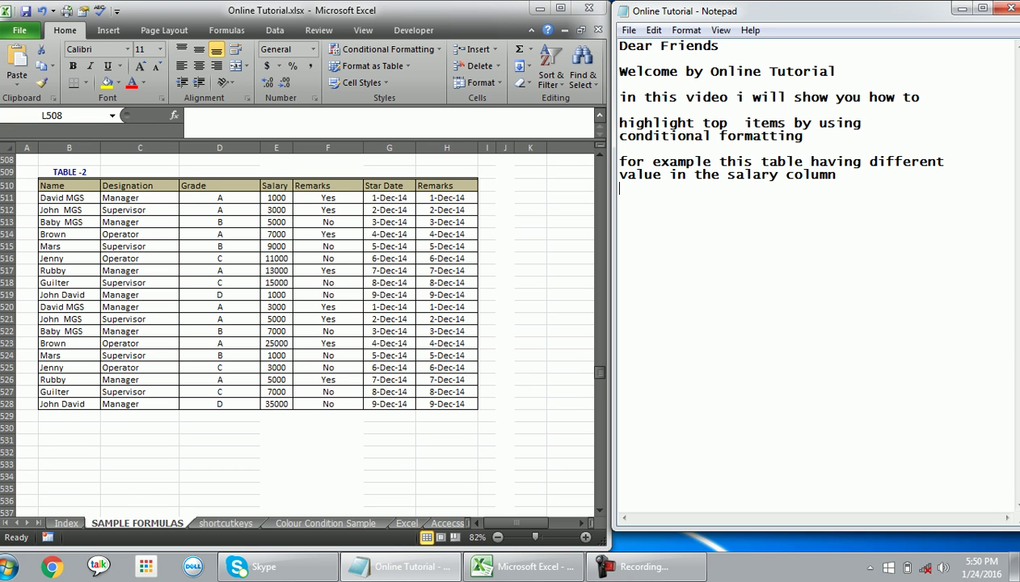
{"action": "type", "text": "in that "}
{"action": "type", "text": "how we can identifi "}
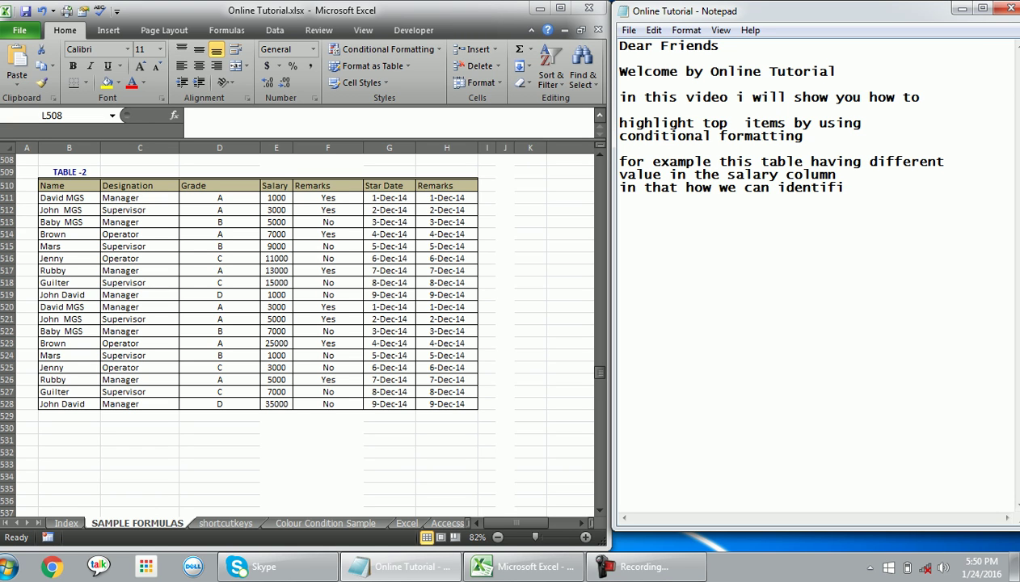
{"action": "type", "text": "top "}
{"action": "type", "text": "10 value"}
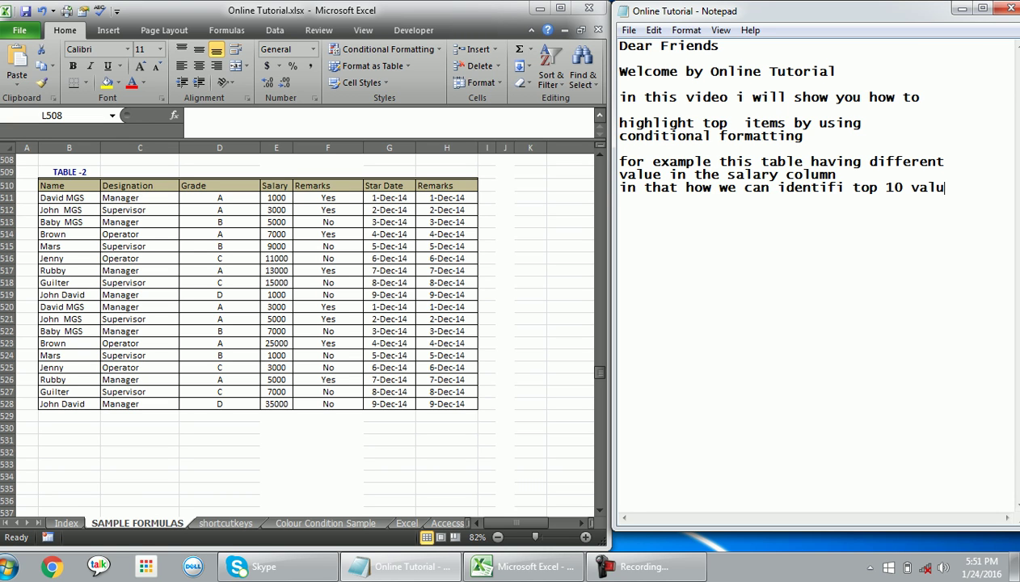
Step: Finish the note with 'values by using conditional formatting' and 'please watch i will show you'
{"action": "key", "text": "BackSpace"}
{"action": "type", "text": "s by"}
{"action": "key", "text": "Return"}
{"action": "type", "text": "using "}
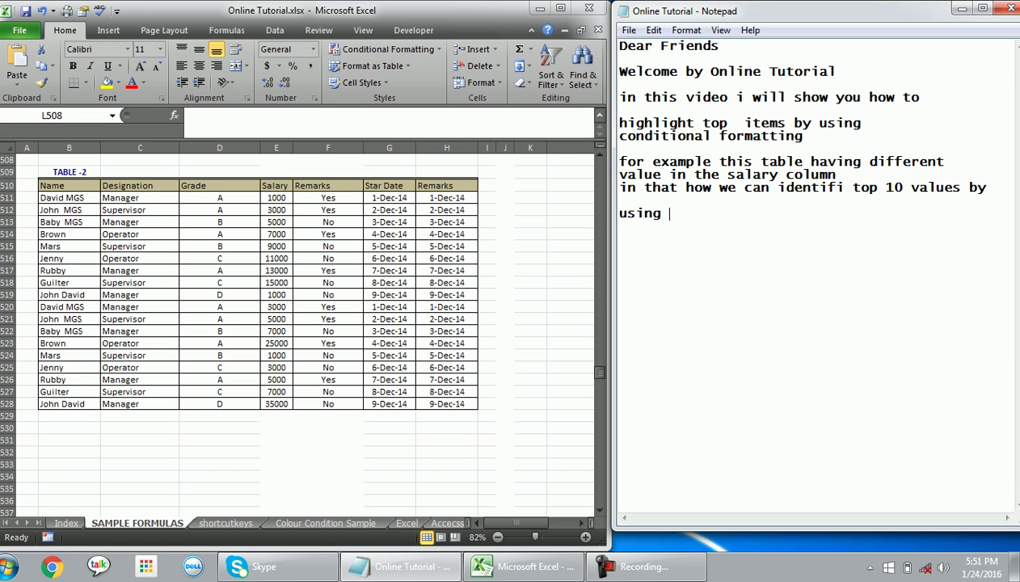
{"action": "type", "text": "conditional formatting"}
{"action": "key", "text": "Return"}
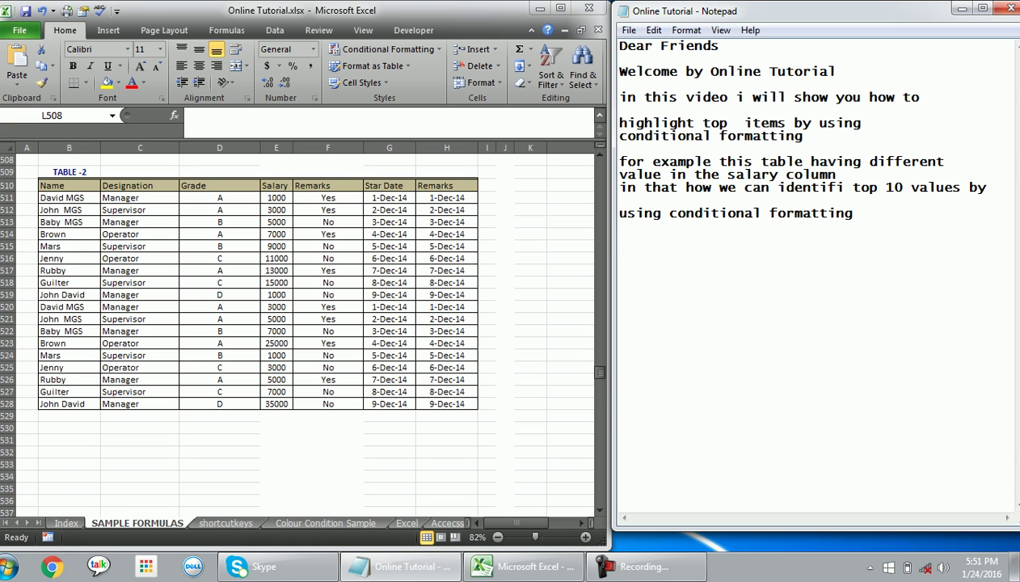
{"action": "type", "text": "please watch i will show you"}
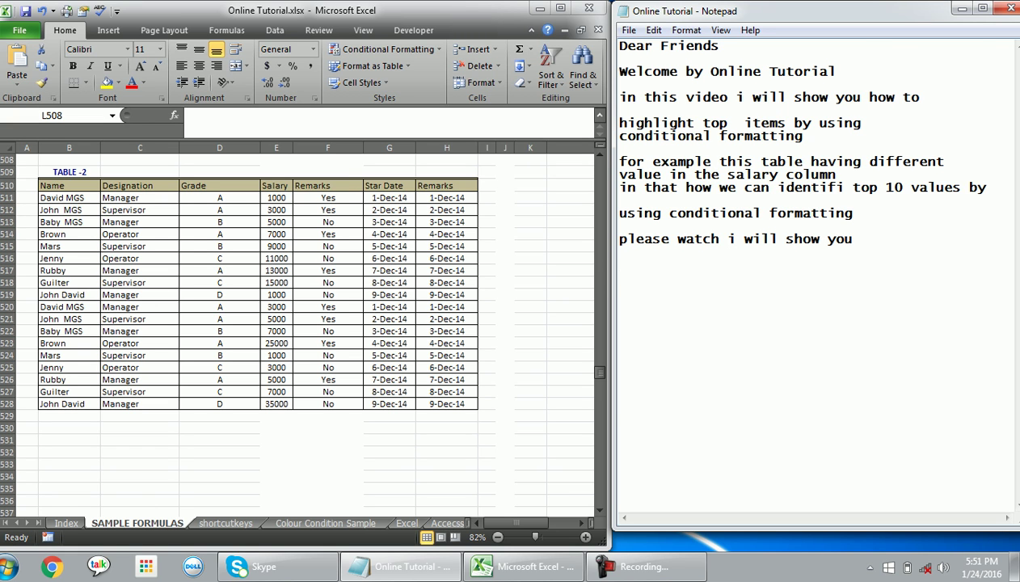
{"action": "key", "text": "alt+Tab"}
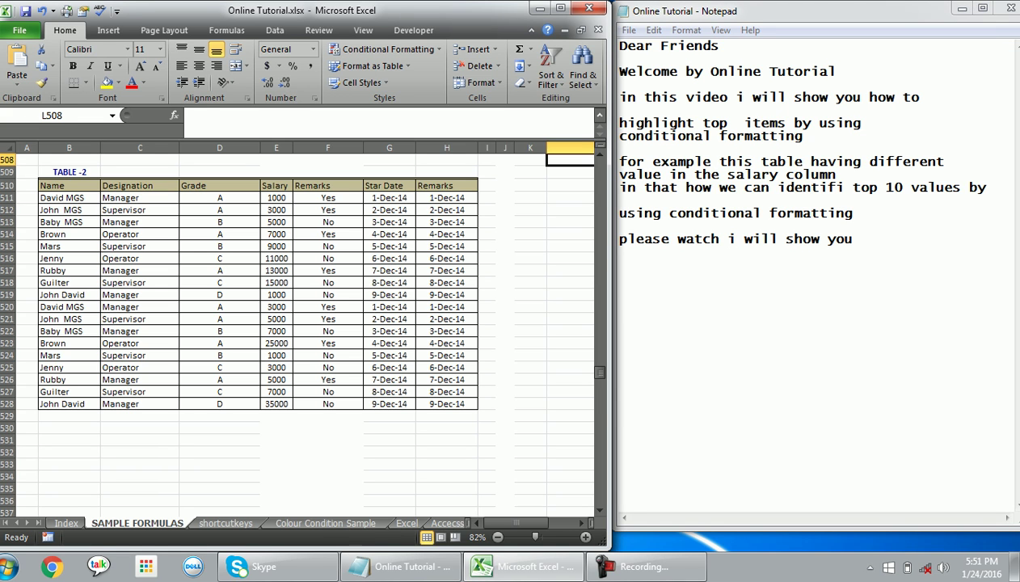
Step: Apply a Top 10 Items rule with Light Red Fill with Dark Red Text to Table-2's Salary cells
{"action": "left_click_drag", "start_coordinate": [276, 197], "coordinate": [293, 405]}
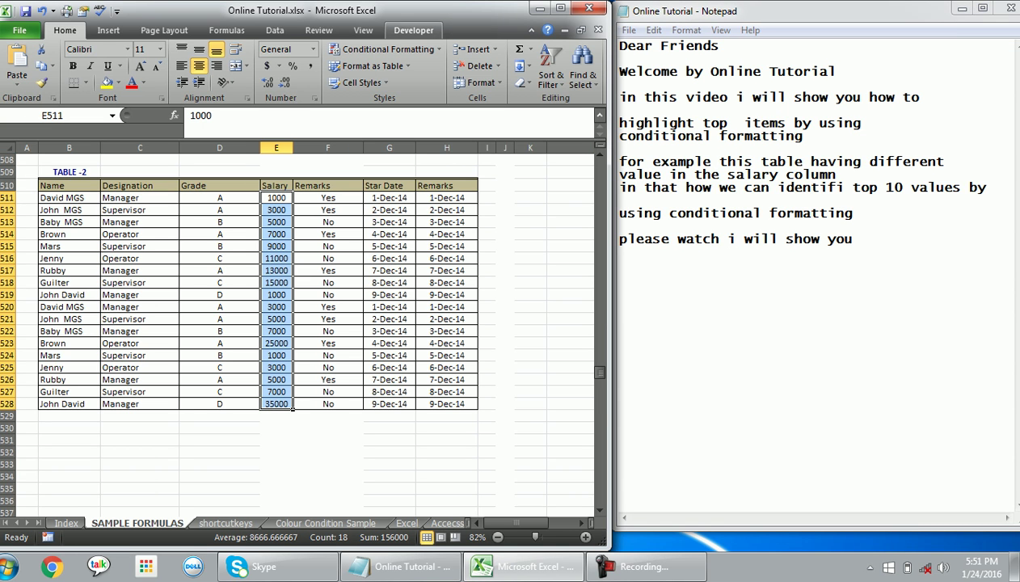
{"action": "left_click", "coordinate": [388, 50]}
{"action": "mouse_move", "coordinate": [397, 109]}
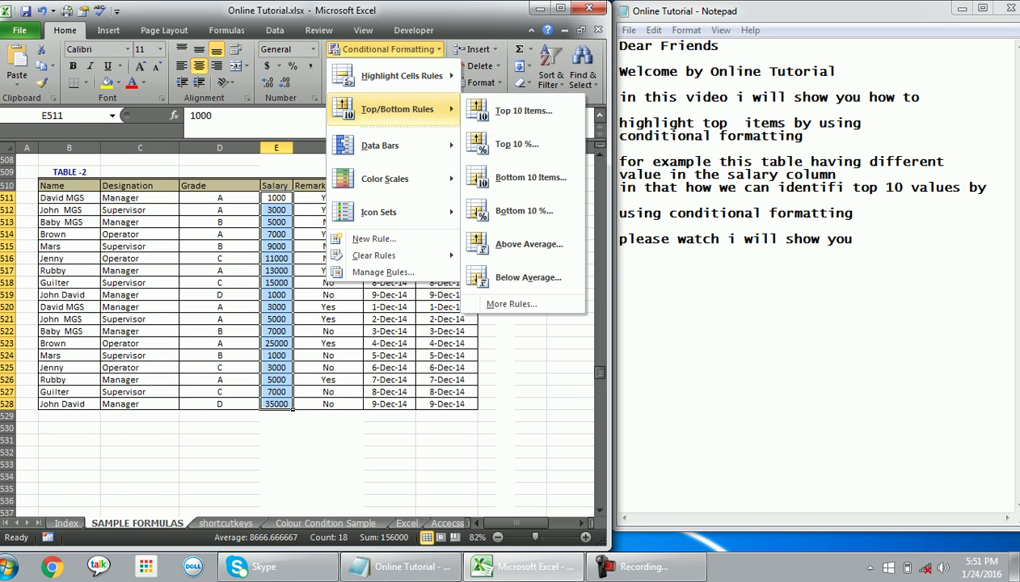
{"action": "left_click", "coordinate": [522, 111]}
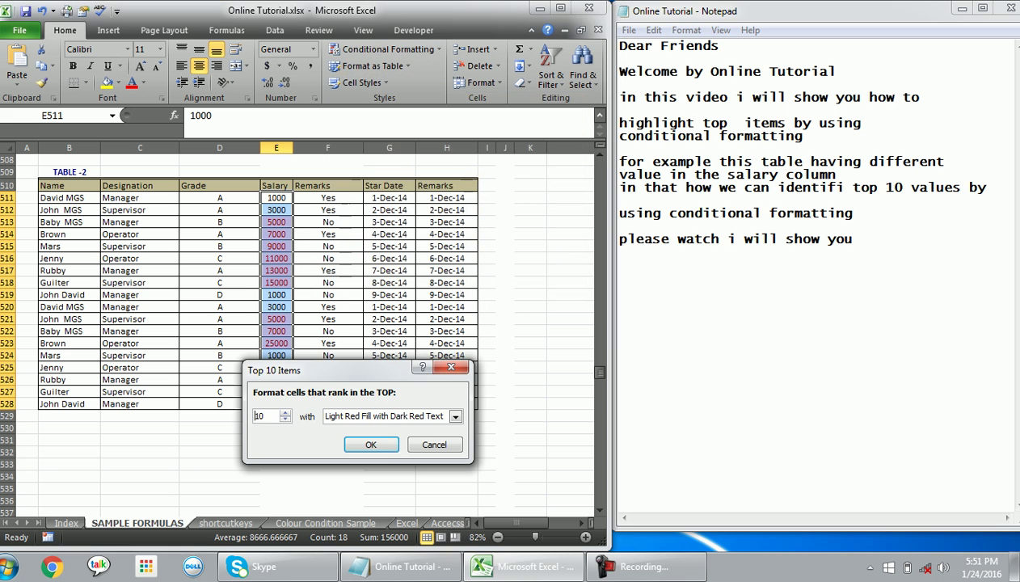
{"action": "left_click", "coordinate": [370, 445]}
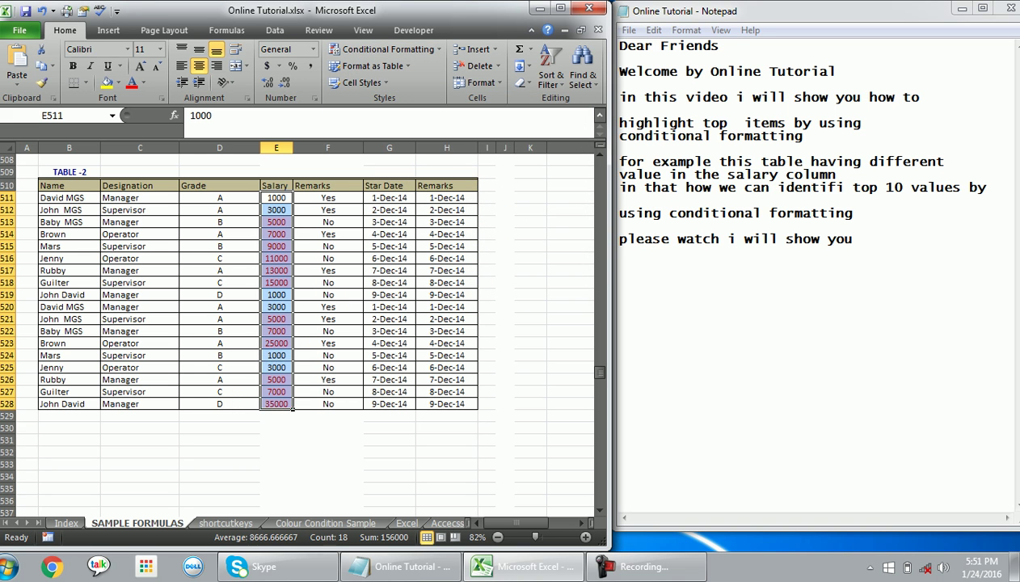
{"action": "left_click", "coordinate": [446, 428]}
{"action": "left_click", "coordinate": [620, 266]}
Step: Write 'these are the top 10 values' in the Notepad note
{"action": "type", "text": "thes"}
{"action": "key", "text": "BackSpace"}
{"action": "type", "text": "se are thetop "}
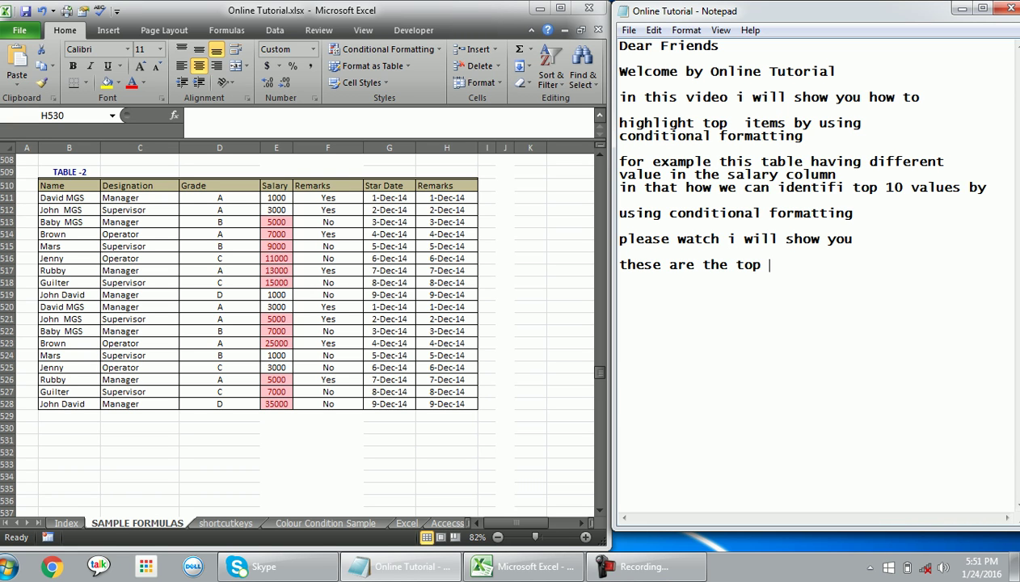
{"action": "type", "text": "10 valuesrhan"}
{"action": "key", "text": "BackSpace"}
{"action": "key", "text": "BackSpace"}
{"action": "key", "text": "BackSpace"}
Step: Add 'Thanking you by online tutorial' and 'to watch more videos please subscribe our channel'
{"action": "type", "text": "Thanking you  "}
{"action": "type", "text": "by "}
{"action": "type", "text": "online tutorial"}
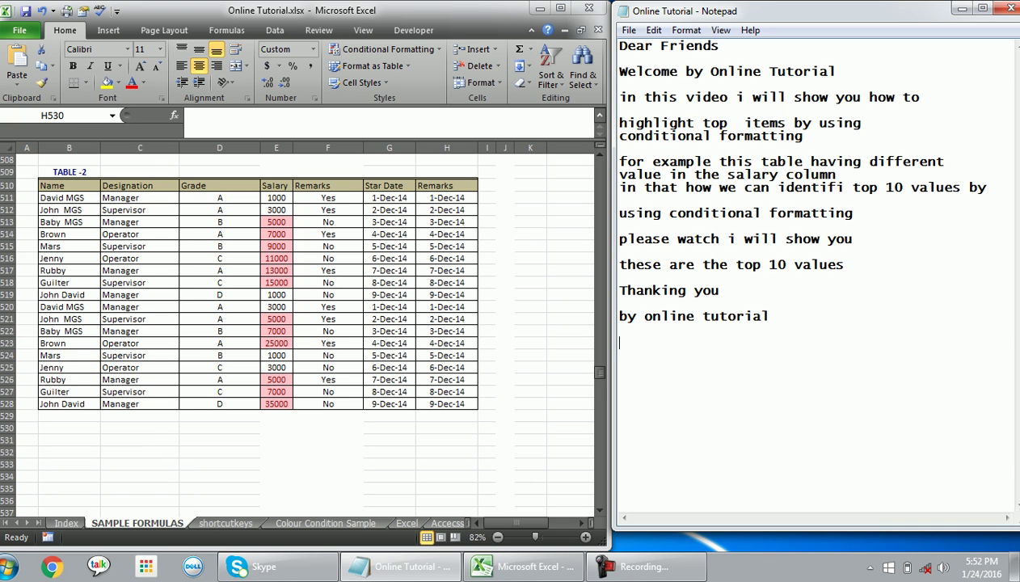
{"action": "key", "text": "Return"}
{"action": "key", "text": "Return"}
{"action": "type", "text": "to watch"}
{"action": "type", "text": "more video"}
{"action": "key", "text": "BackSpace"}
{"action": "key", "text": "BackSpace"}
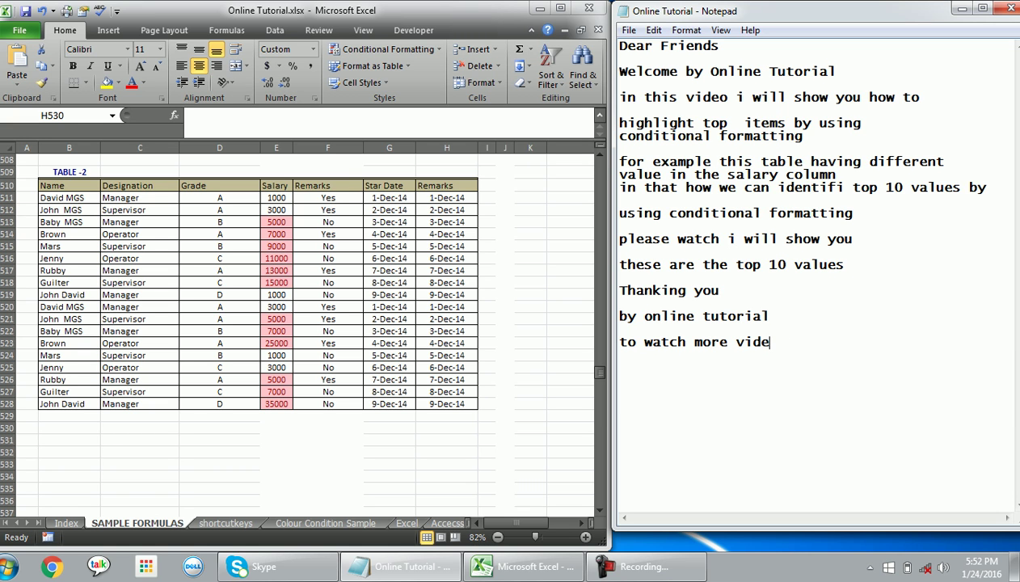
{"action": "type", "text": "os please"}
{"action": "key", "text": "Return"}
{"action": "type", "text": "subscribe our channel"}
{"action": "key", "text": "Return"}
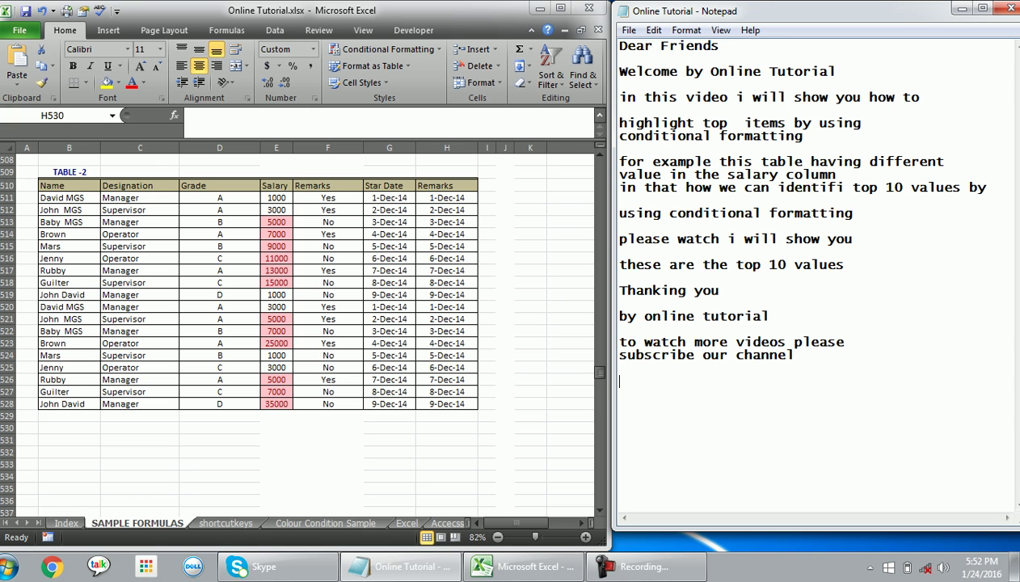